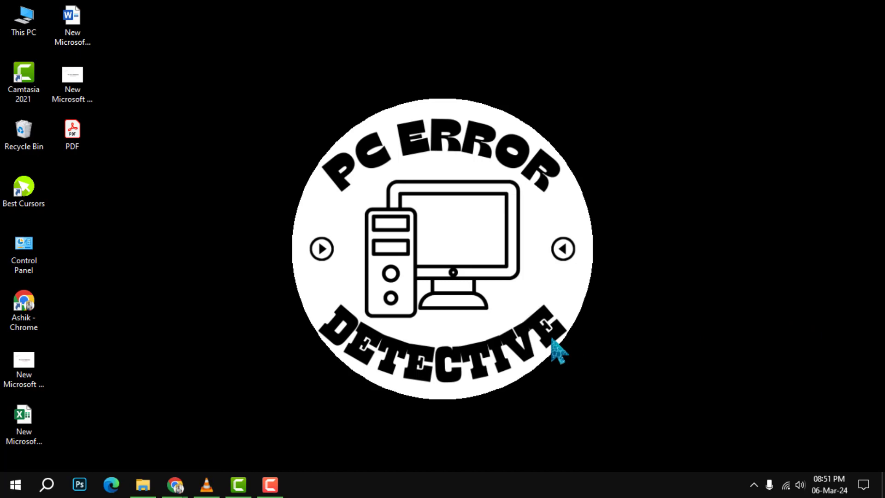
- Launch Chrome from the profile shortcut's context menu and maximize the new window
right_click(31, 308)
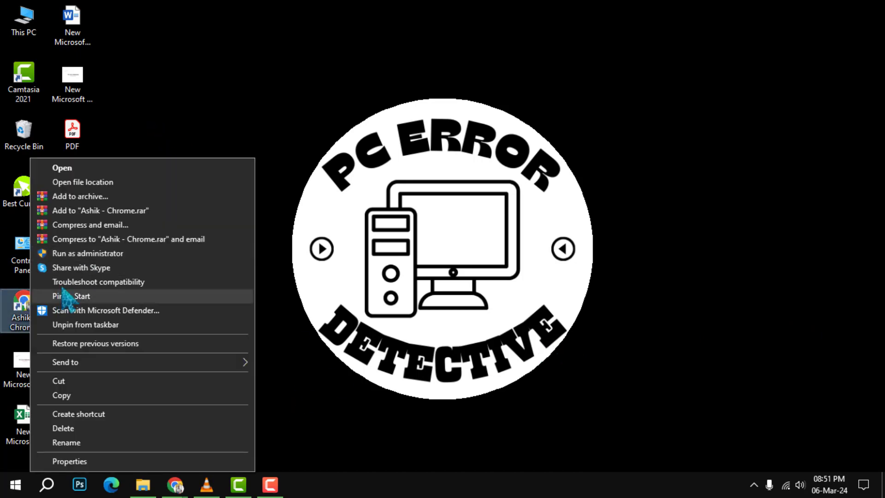
click(83, 169)
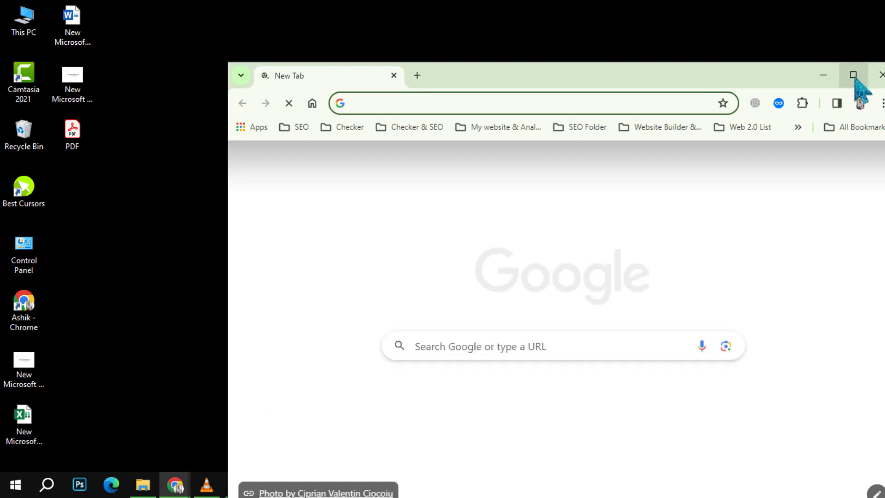
click(852, 75)
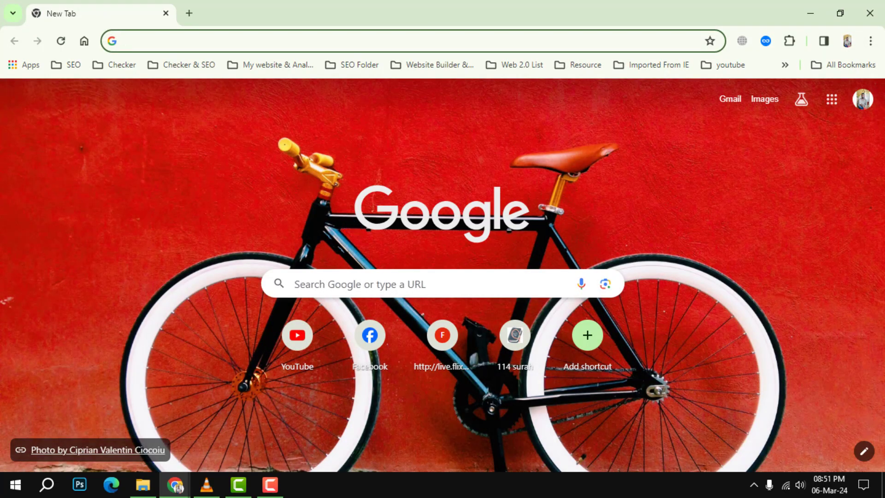
- Reach the Chrome Settings page from the three-dot menu
click(871, 41)
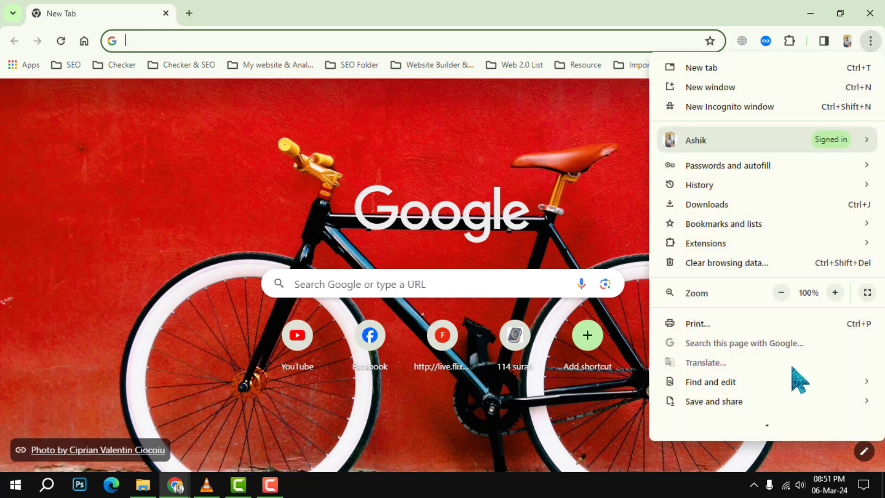
scroll(791, 375, down, 1)
scroll(768, 389, down, 1)
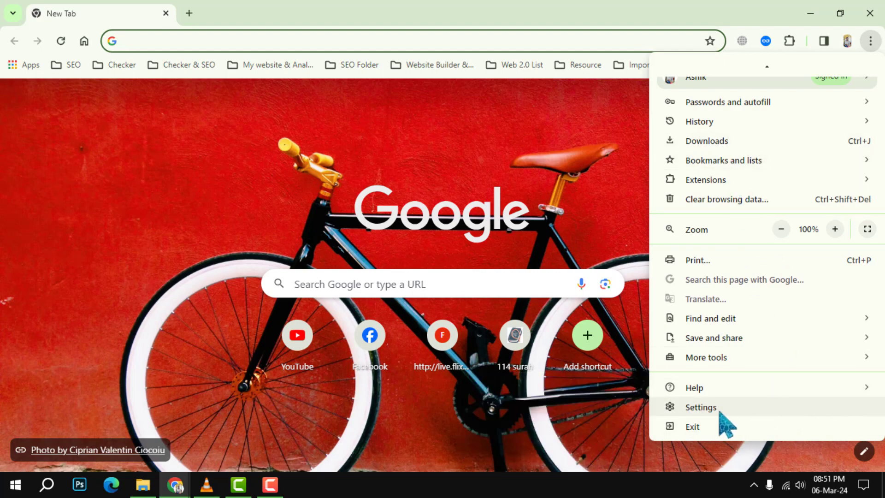
click(700, 408)
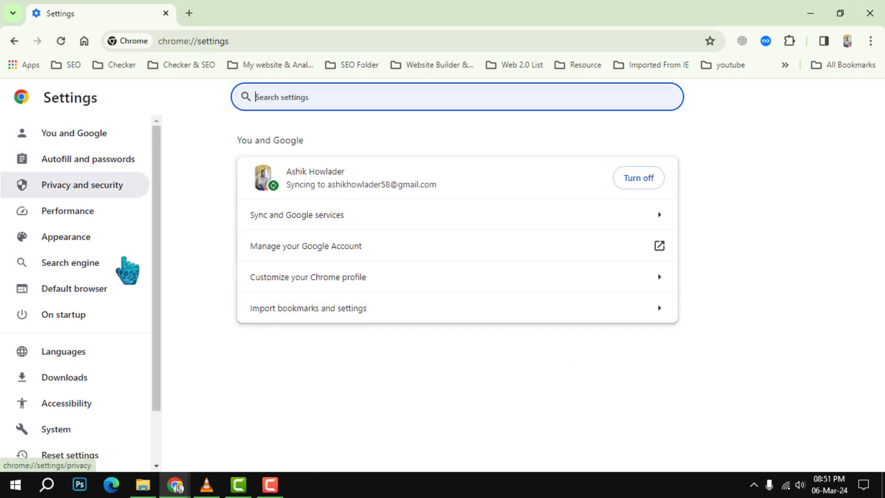
- Go to You and Google and enter the Customize profile page for 'Person 1'
click(90, 135)
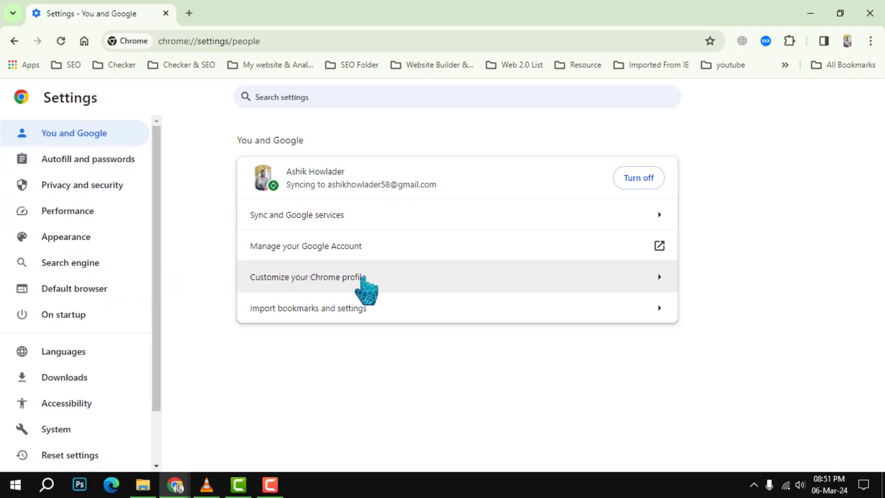
click(363, 278)
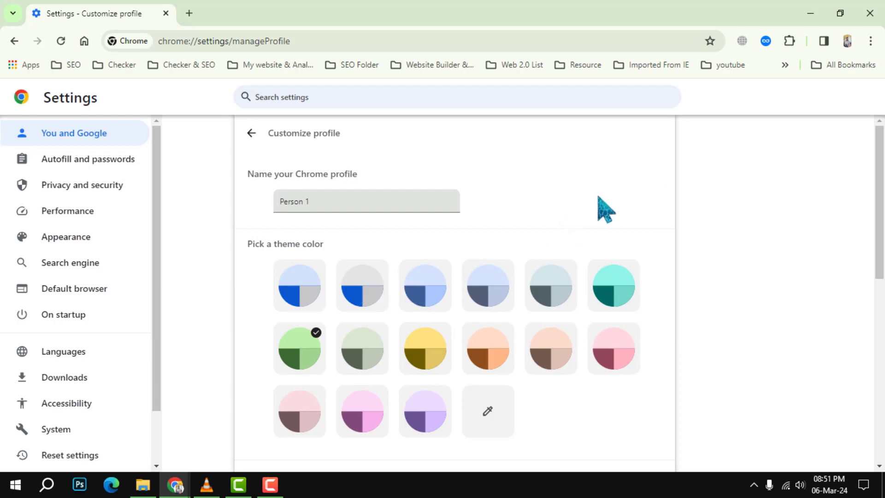
scroll(607, 211, down, 1)
scroll(607, 212, down, 4)
scroll(607, 211, up, 3)
scroll(607, 212, up, 2)
scroll(602, 221, down, 4)
scroll(605, 280, down, 2)
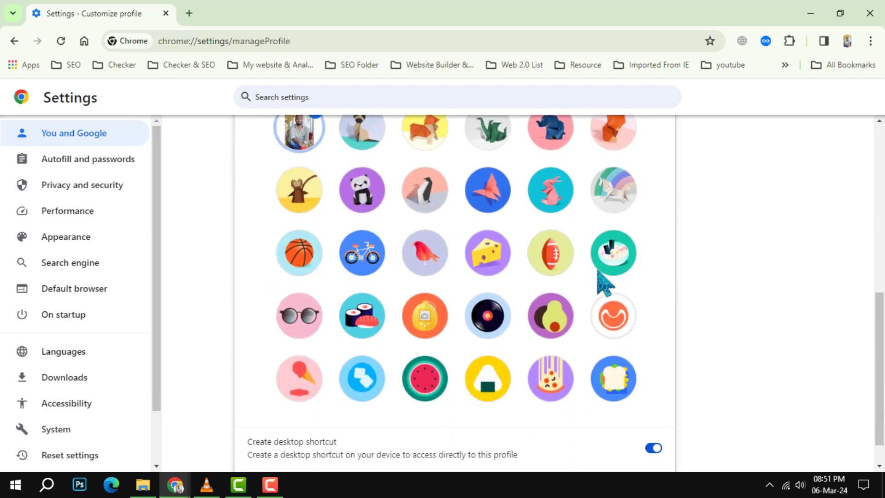
scroll(601, 277, down, 1)
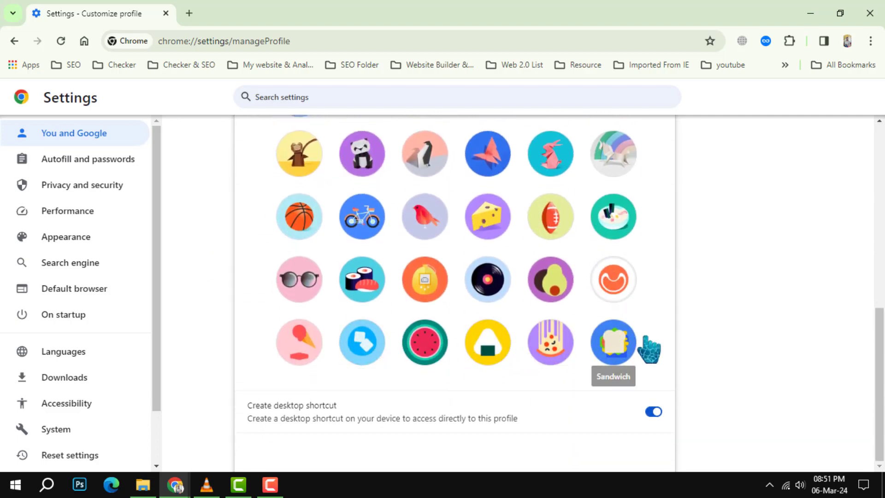
scroll(372, 260, up, 3)
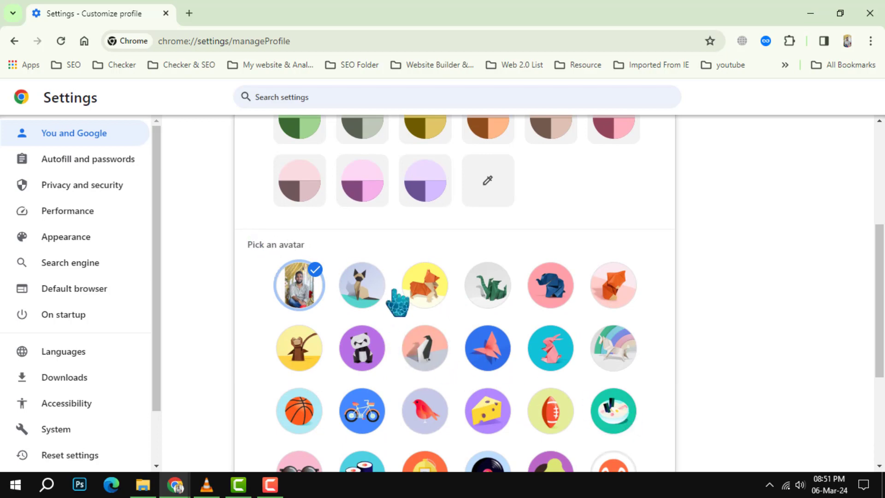
- Try the basketball and rabbit avatars, then settle on the Panda as the profile avatar
click(316, 426)
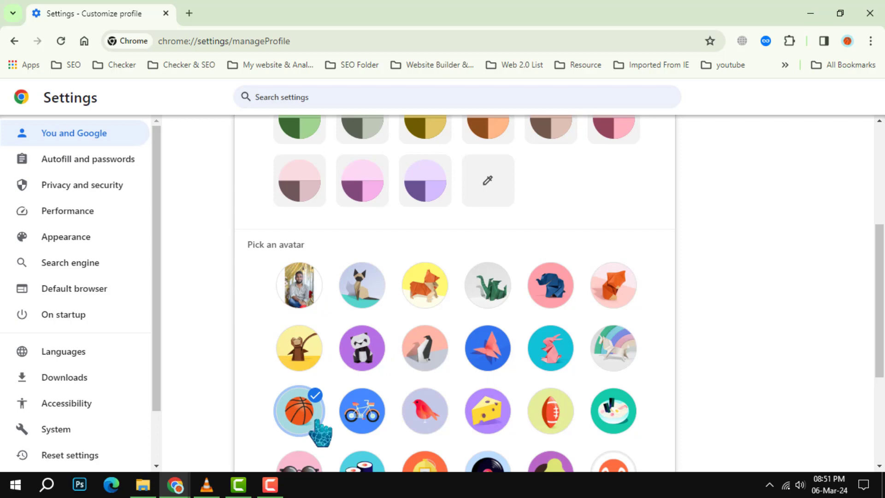
click(551, 353)
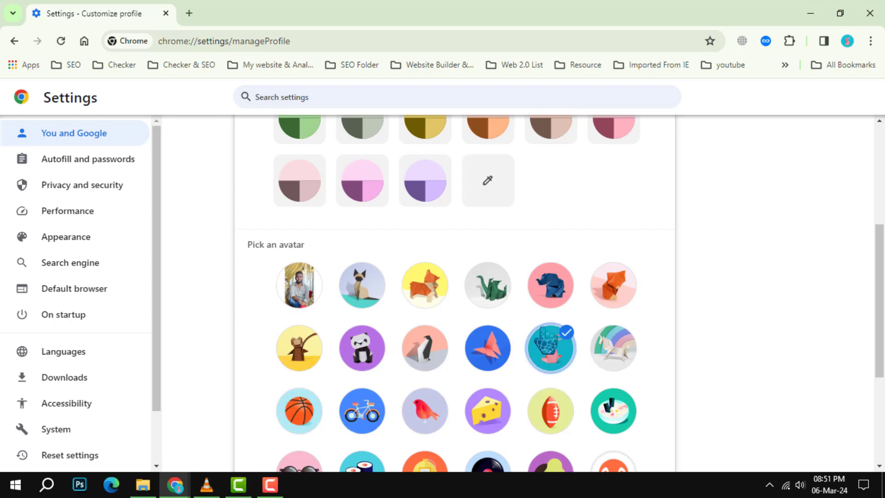
scroll(523, 300, down, 1)
scroll(567, 352, down, 2)
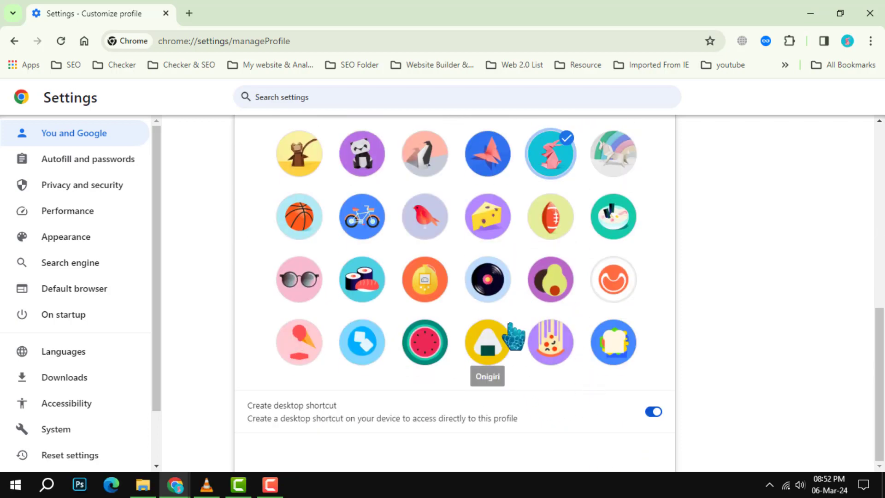
scroll(513, 337, up, 3)
scroll(513, 337, up, 3)
scroll(514, 337, down, 3)
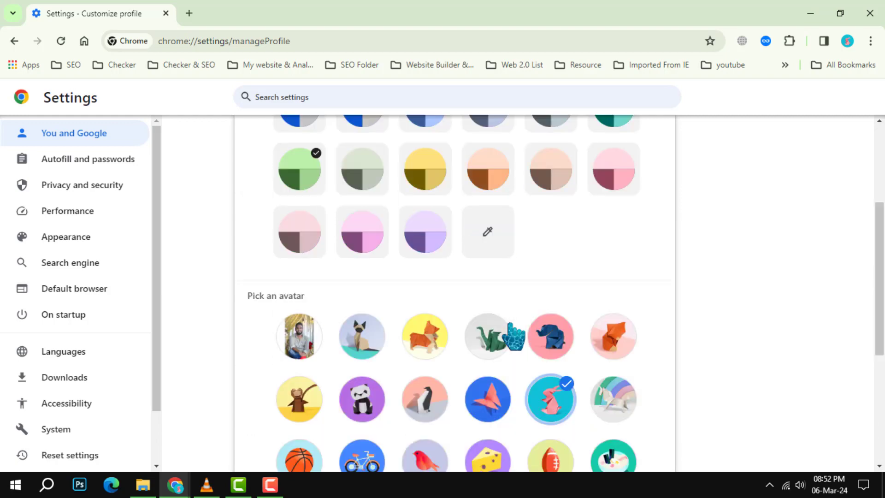
scroll(513, 336, down, 1)
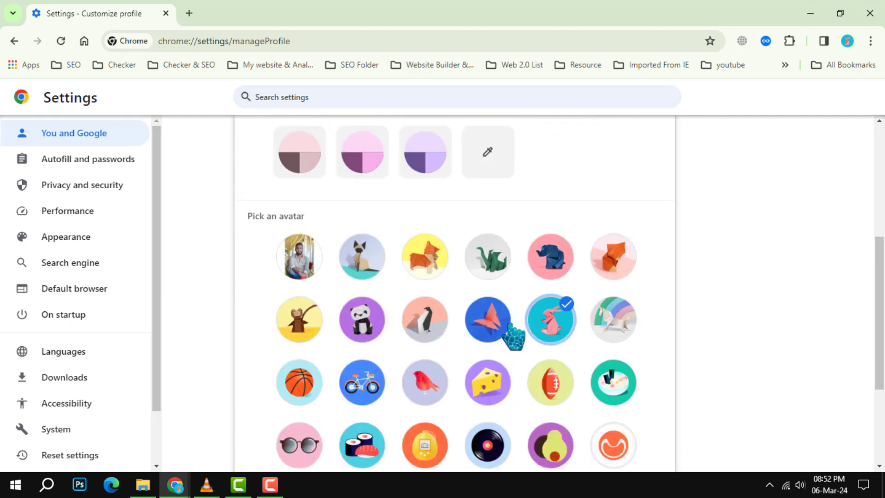
click(373, 328)
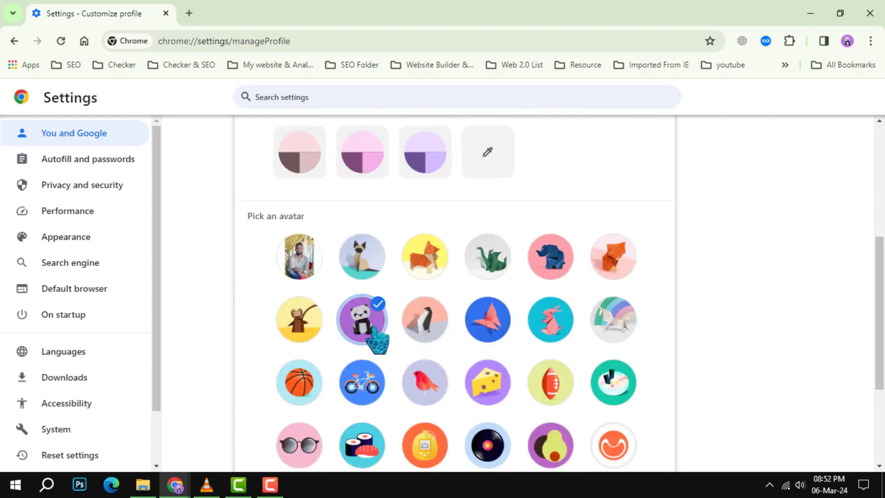
right_click(372, 329)
click(376, 340)
scroll(376, 338, up, 4)
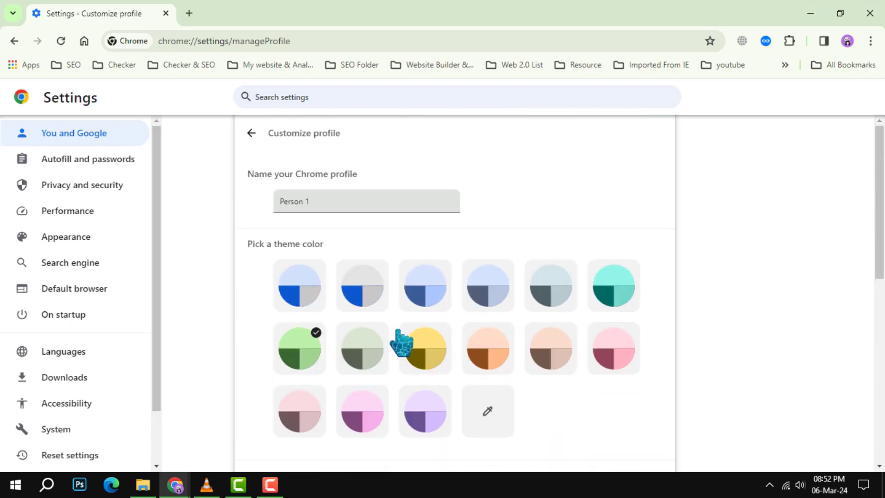
scroll(446, 346, down, 5)
scroll(446, 388, down, 1)
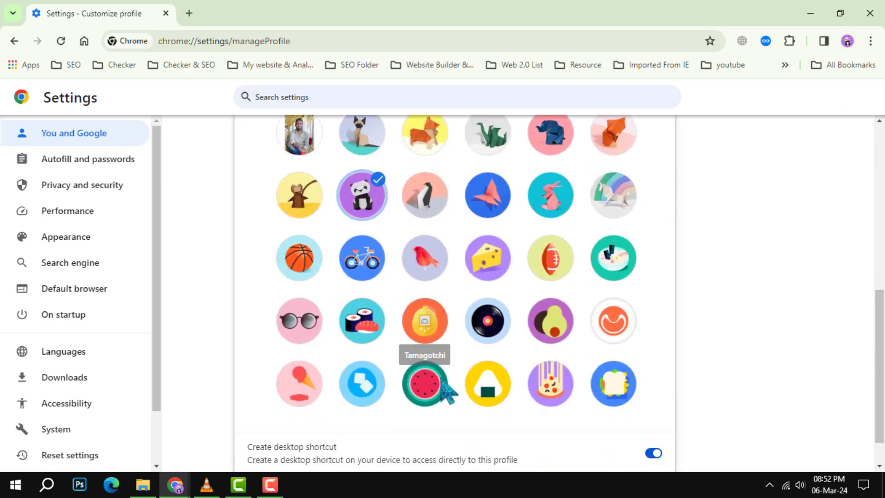
scroll(446, 390, down, 1)
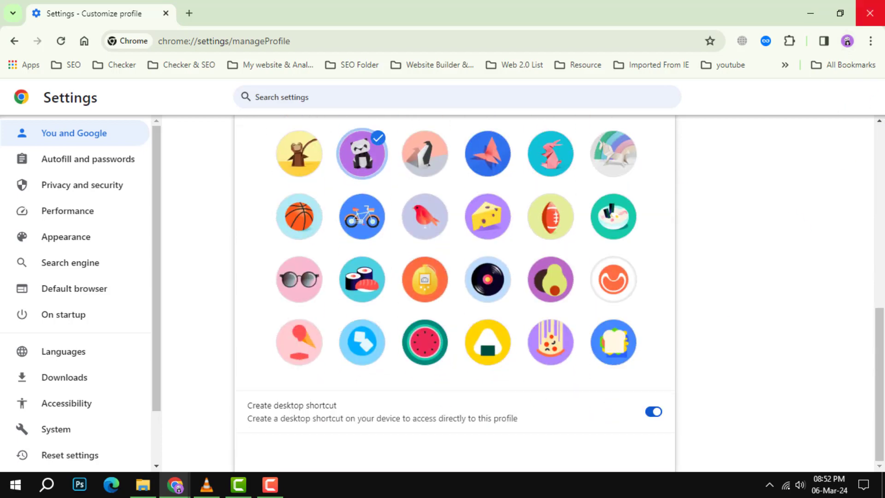
- Close Chrome and relaunch the profile shortcut to confirm the panda avatar badge
click(871, 13)
double_click(24, 308)
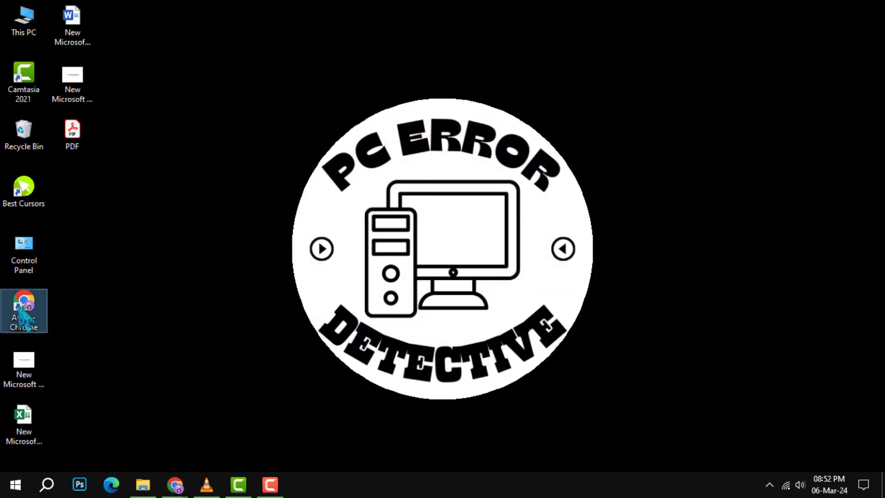